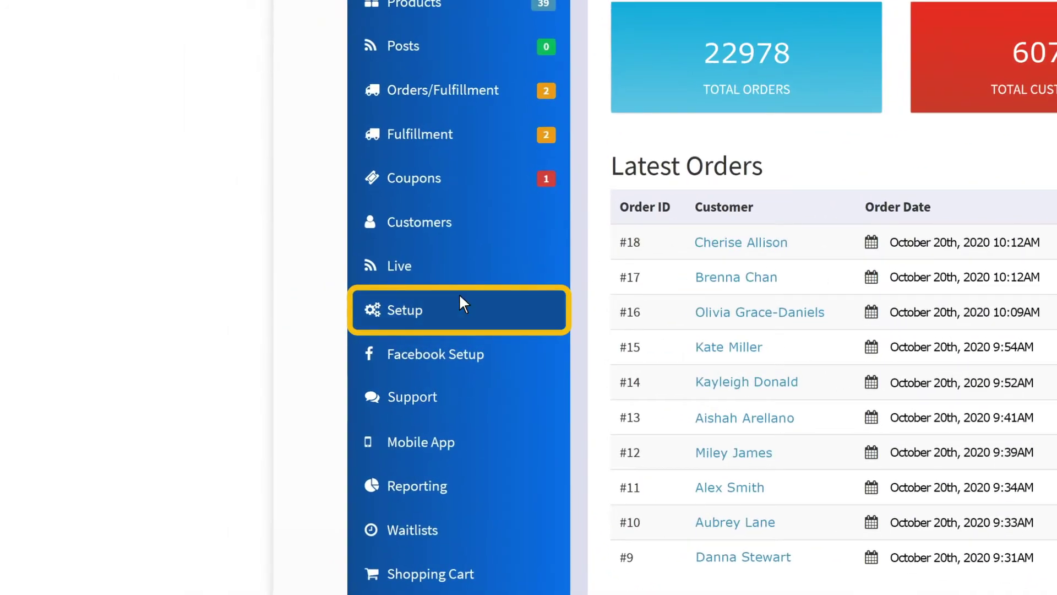
Open the Shipping tab under Setup to show the shipping cost fields.
{"action": "left_click", "coordinate": [460, 298]}
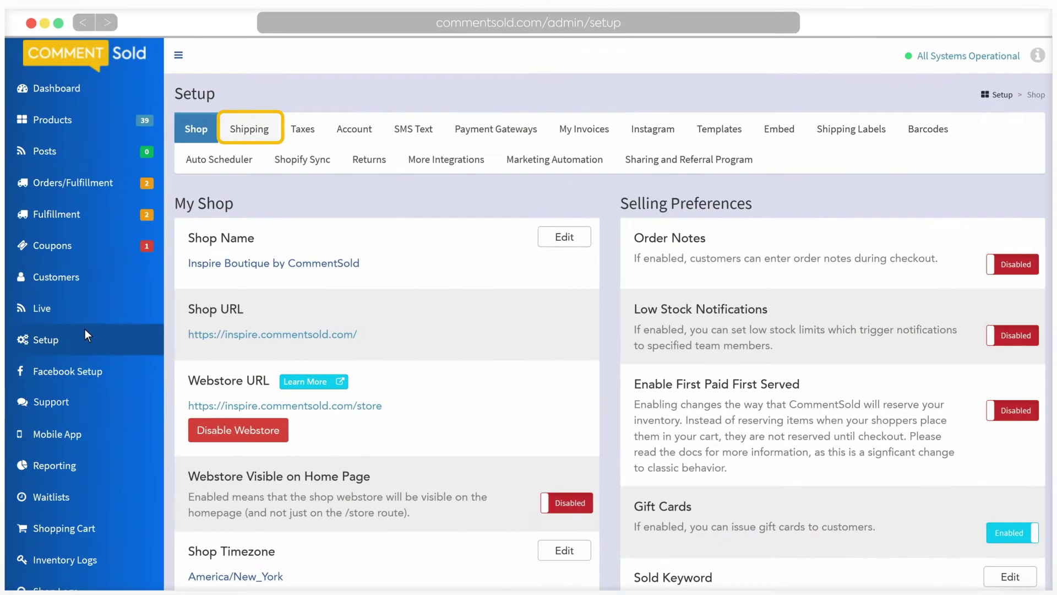
{"action": "left_click", "coordinate": [250, 131]}
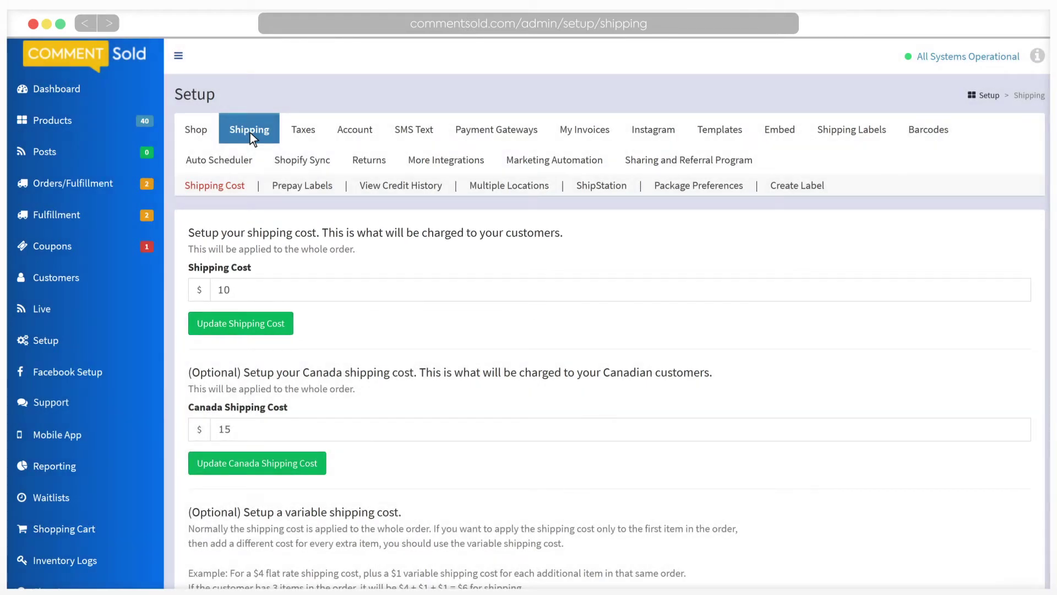
Change the shipping cost from $10 to $5 and save it.
{"action": "double_click", "coordinate": [223, 290]}
{"action": "key", "text": "BackSpace"}
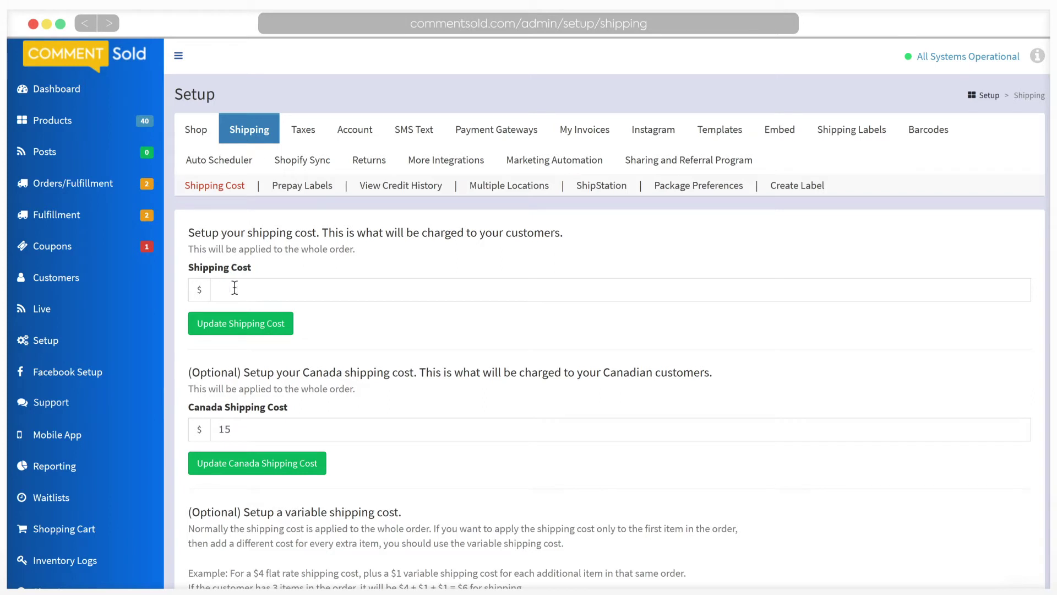
{"action": "type", "text": "5"}
{"action": "left_click", "coordinate": [286, 318]}
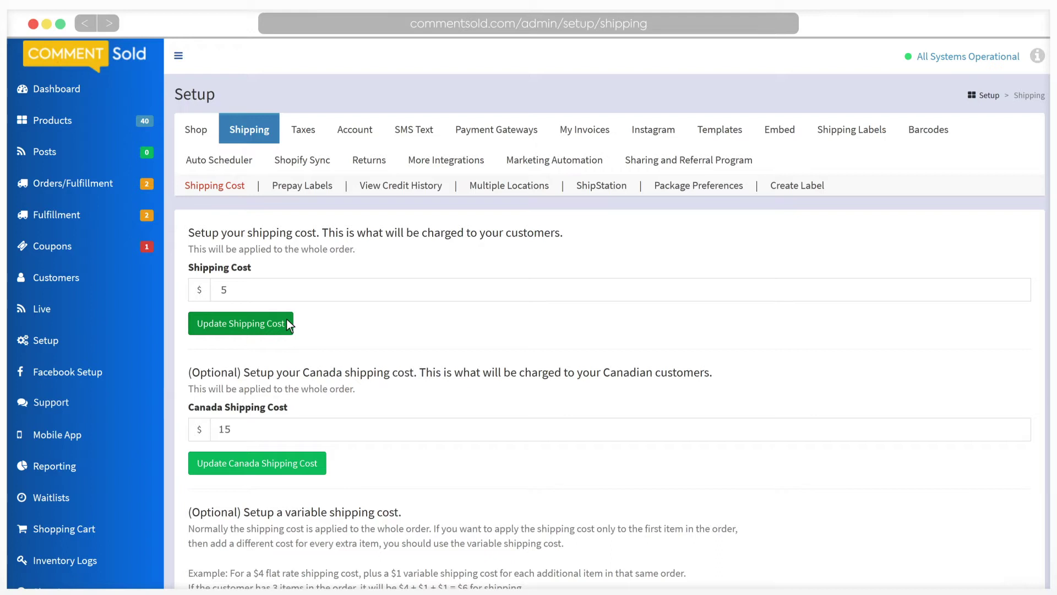
Change the Canada shipping cost from $15 to $10 and save it.
{"action": "double_click", "coordinate": [223, 429]}
{"action": "key", "text": "BackSpace"}
{"action": "type", "text": "10"}
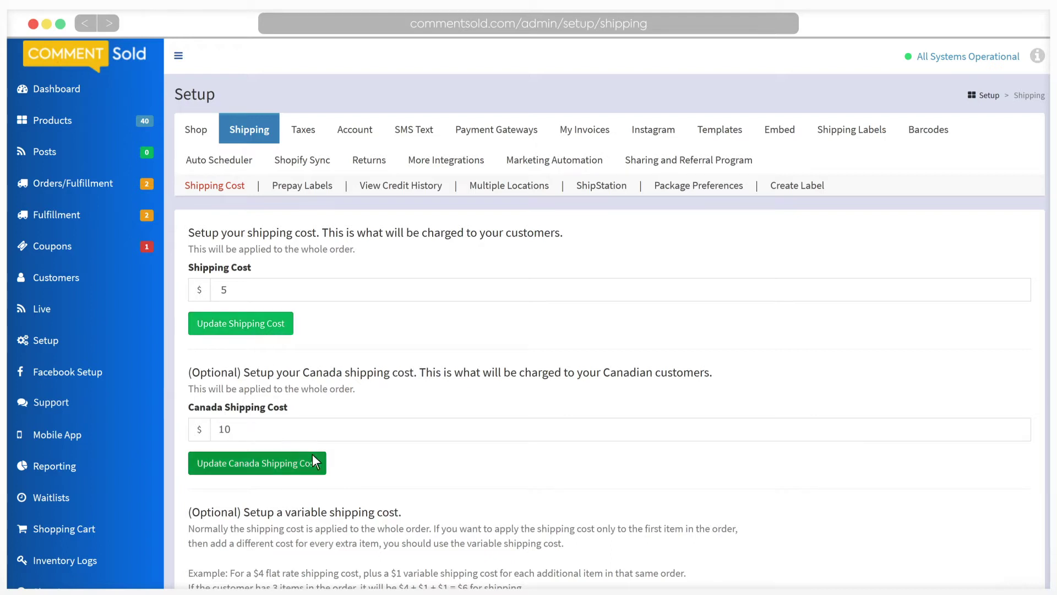
{"action": "left_click", "coordinate": [318, 463]}
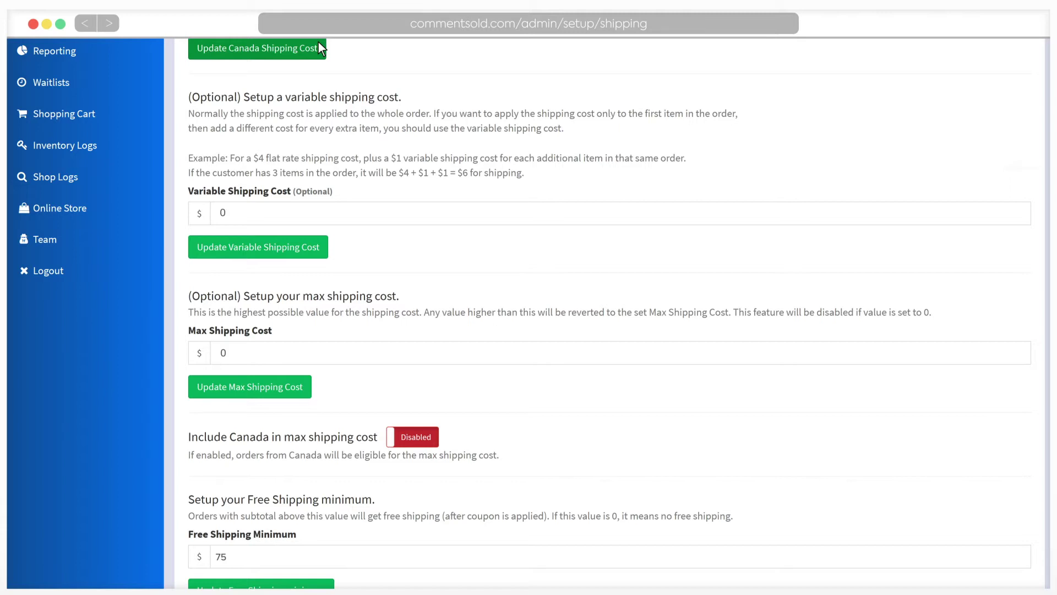
Save a $1 variable shipping cost and set Include Canada in max shipping cost to Disabled.
{"action": "left_click", "coordinate": [211, 211]}
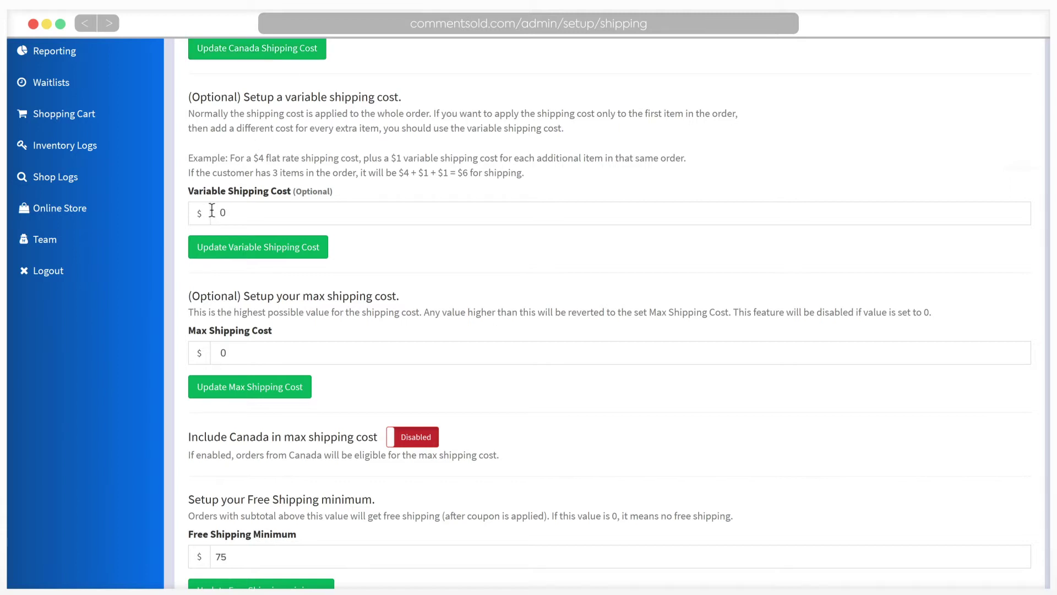
{"action": "key", "text": "shift+End"}
{"action": "type", "text": "1"}
{"action": "left_click", "coordinate": [310, 239]}
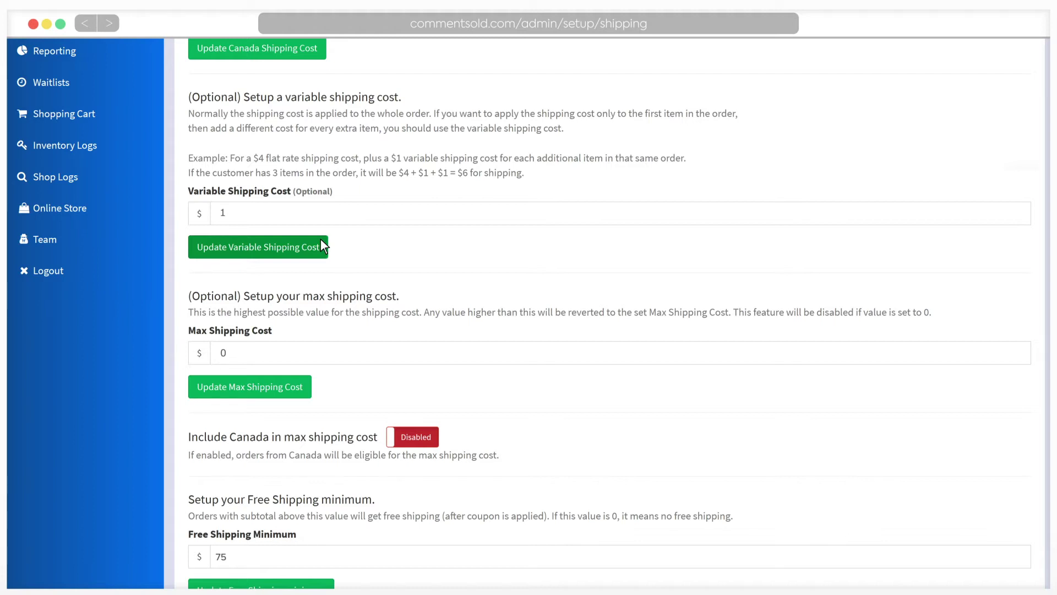
{"action": "left_click", "coordinate": [421, 436]}
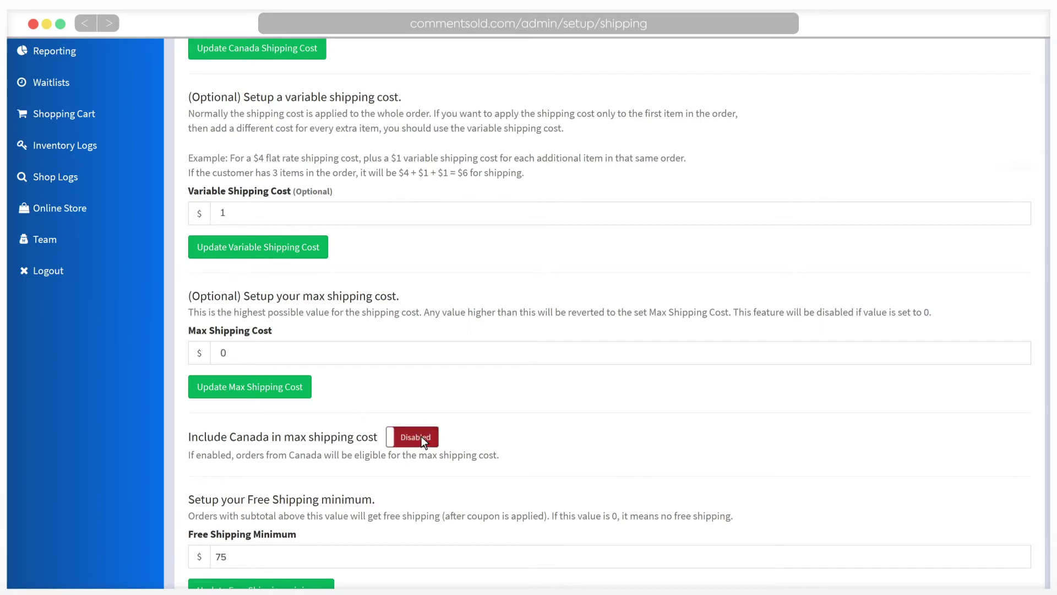
Change the Free Shipping Minimum from 75 to 0 and save it.
{"action": "scroll", "coordinate": [420, 440], "scroll_direction": "down", "scroll_amount": 6}
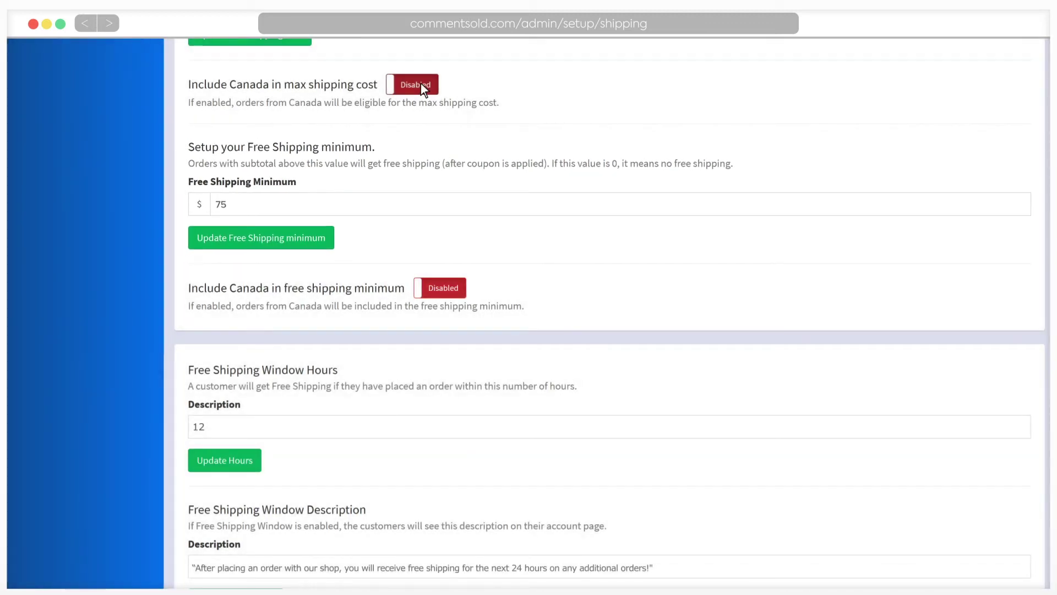
{"action": "double_click", "coordinate": [217, 205]}
{"action": "key", "text": "BackSpace"}
{"action": "type", "text": "0"}
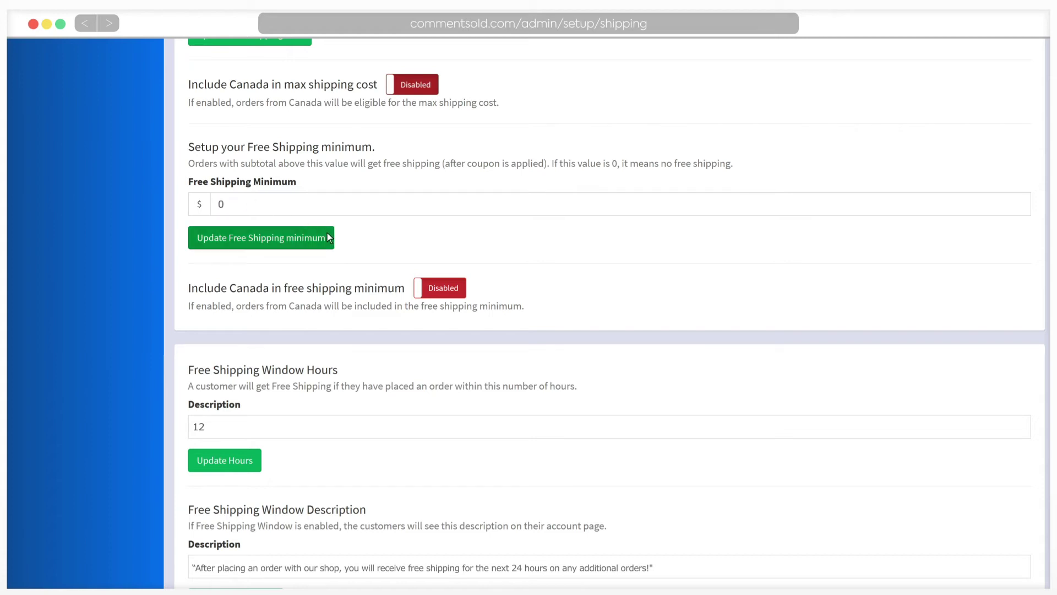
{"action": "left_click", "coordinate": [327, 236]}
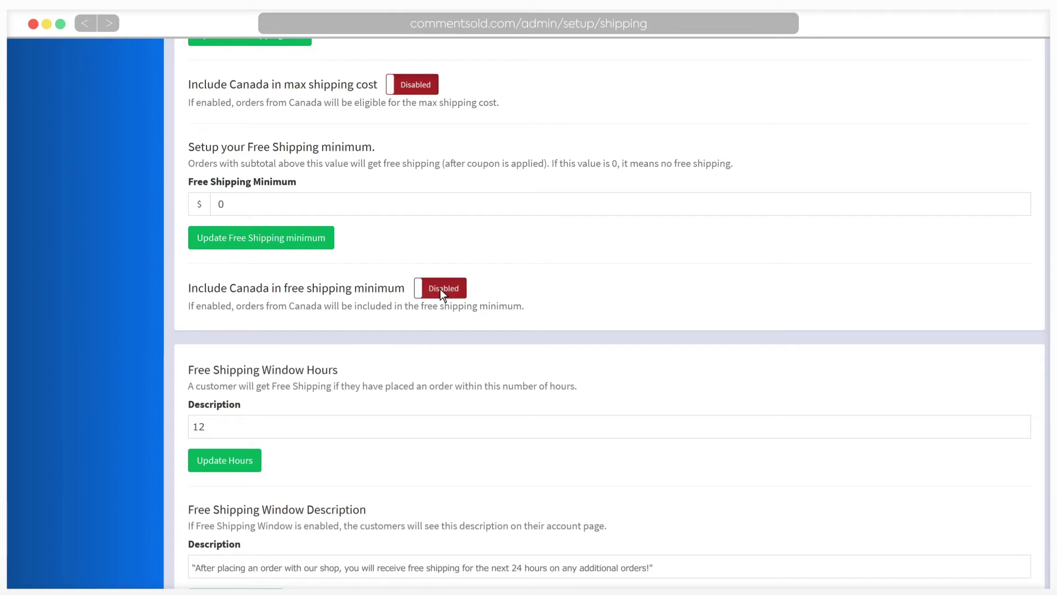
Change Free Shipping Window Hours from 12 to 24 and save it.
{"action": "scroll", "coordinate": [440, 289], "scroll_direction": "down", "scroll_amount": 5}
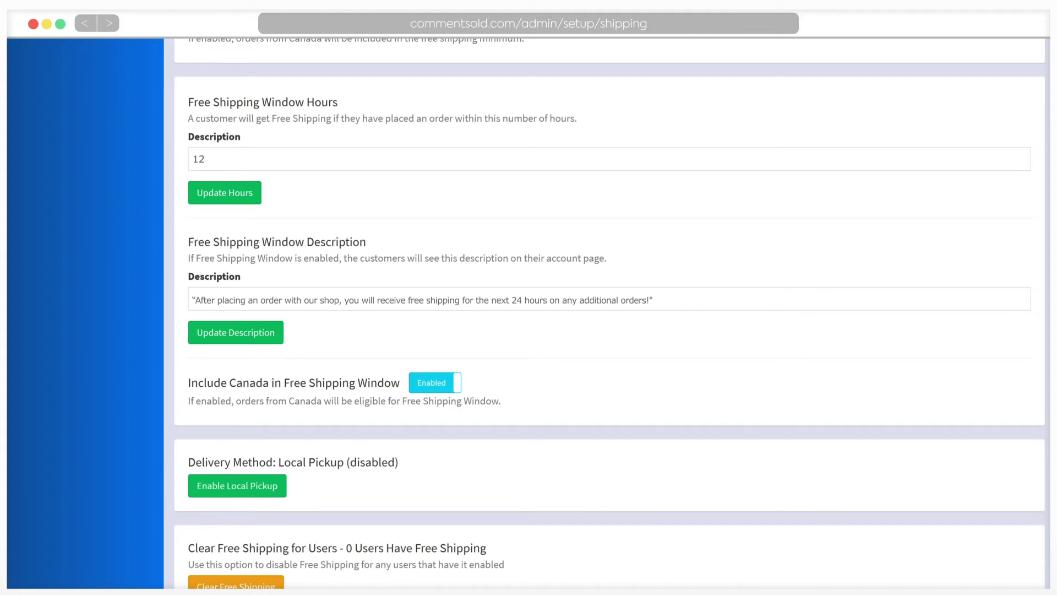
{"action": "left_click_drag", "start_coordinate": [193, 159], "coordinate": [213, 158]}
{"action": "key", "text": "BackSpace"}
{"action": "type", "text": "24"}
{"action": "left_click", "coordinate": [259, 195]}
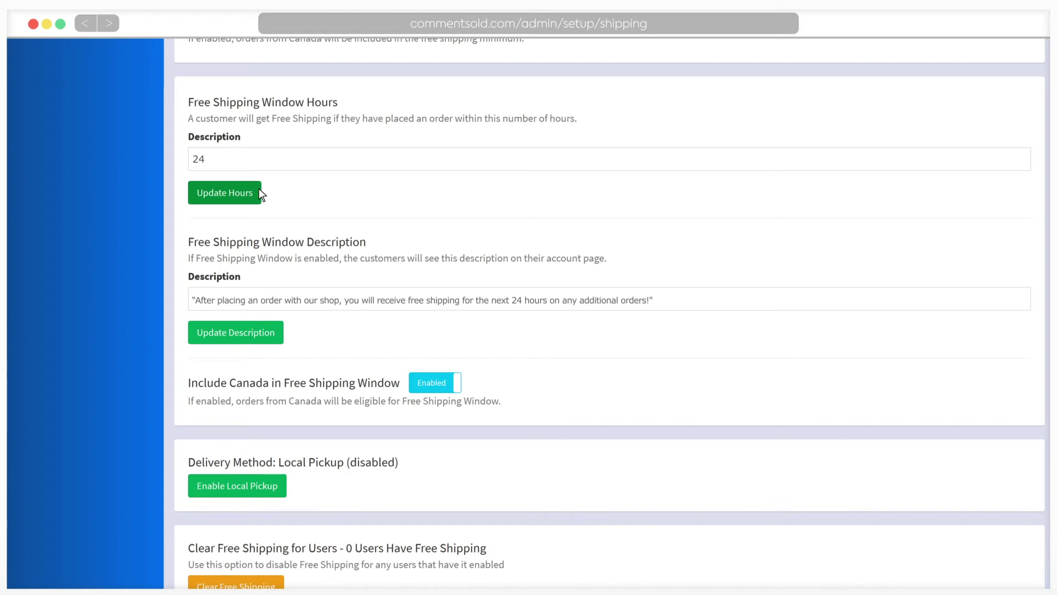
{"action": "scroll", "coordinate": [260, 193], "scroll_direction": "down", "scroll_amount": 7}
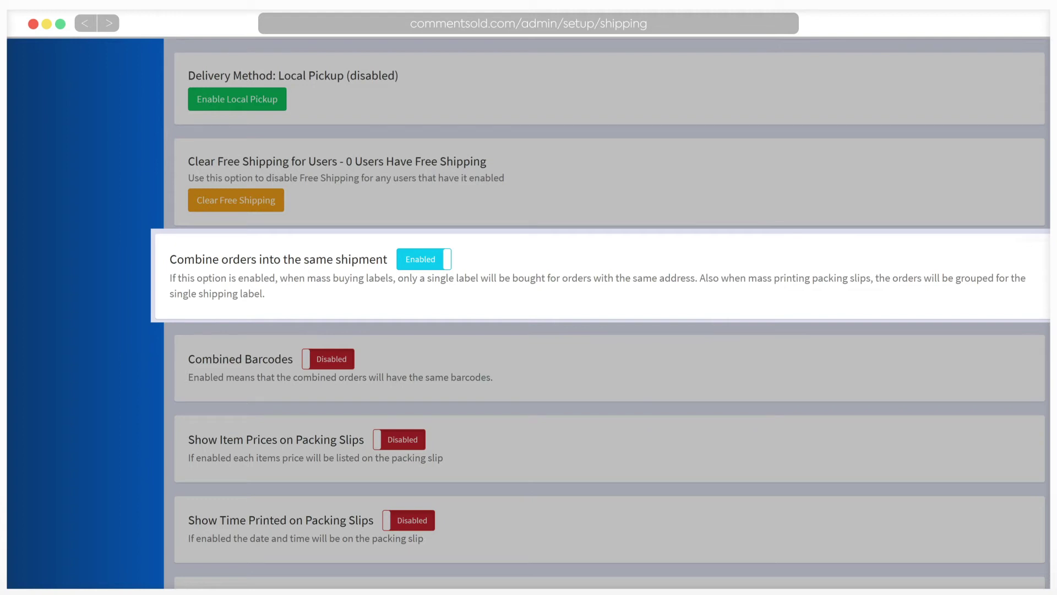
Set the Combined Barcodes and Bulk Print Packing Slips toggles to Enabled.
{"action": "left_click", "coordinate": [339, 355]}
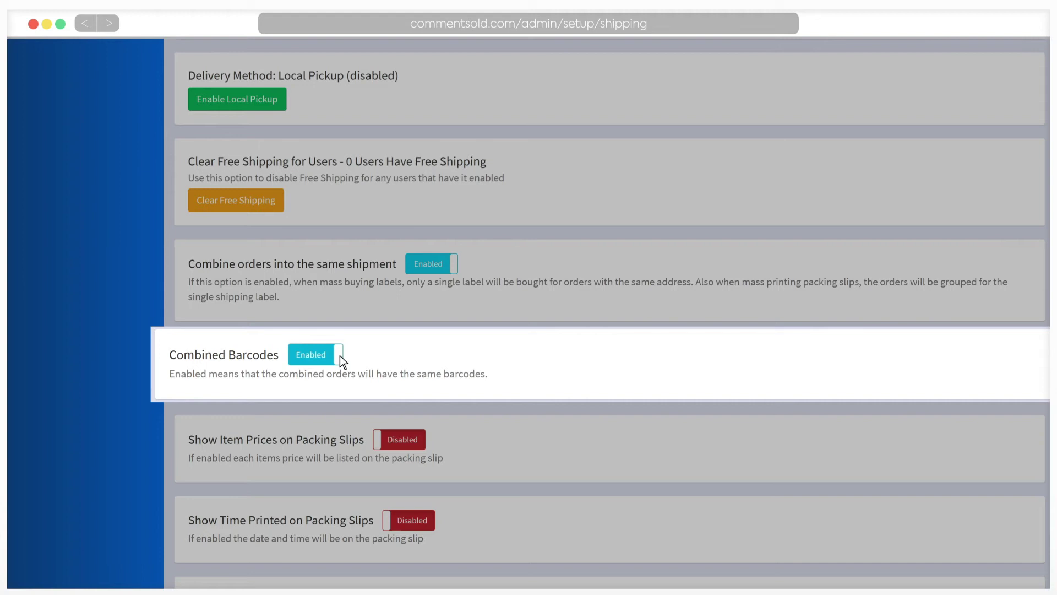
{"action": "scroll", "coordinate": [341, 356], "scroll_direction": "down", "scroll_amount": 5}
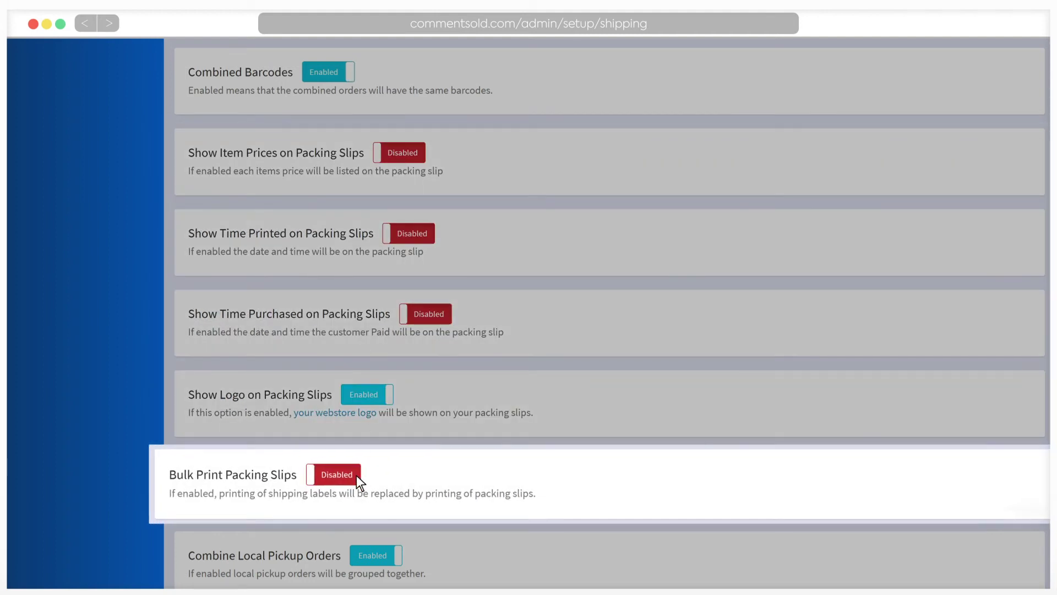
{"action": "left_click", "coordinate": [357, 477]}
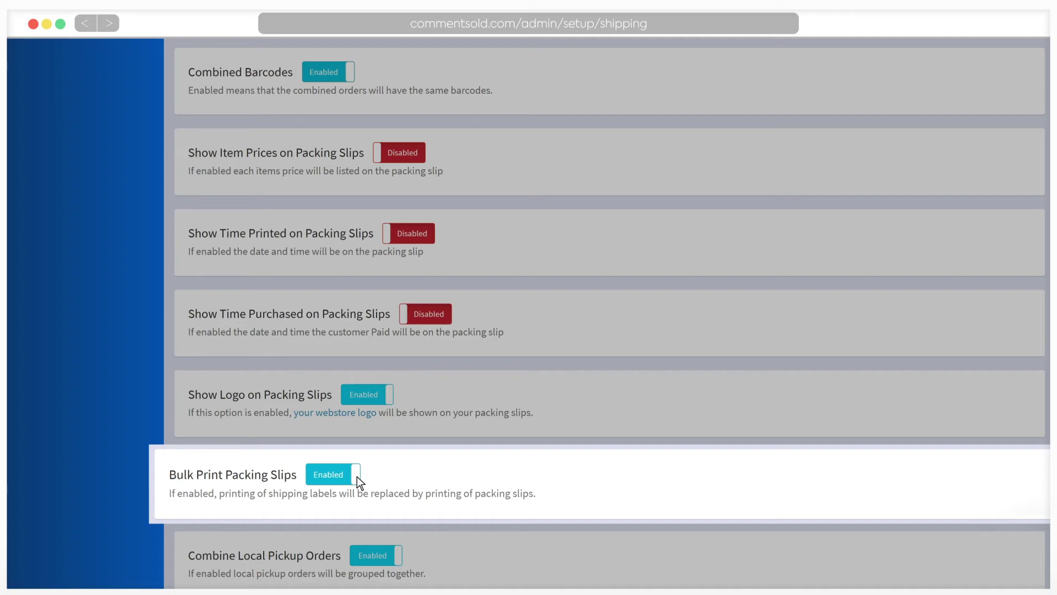
Set Timed Free Shipping Number of Hours to 1 and Cart Minimum to 25.
{"action": "scroll", "coordinate": [368, 471], "scroll_direction": "down", "scroll_amount": 8}
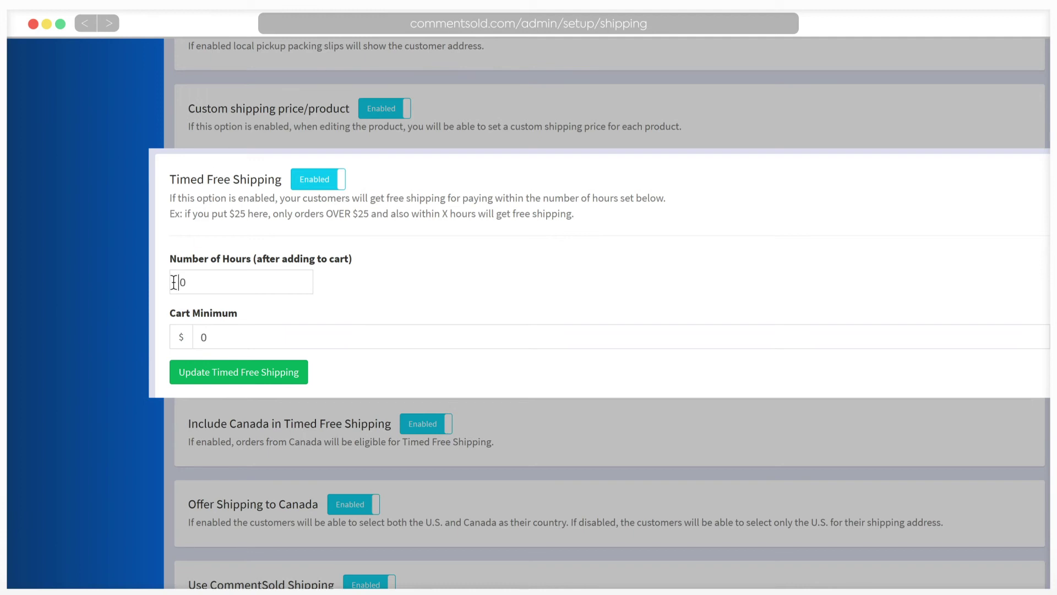
{"action": "left_click_drag", "start_coordinate": [177, 282], "coordinate": [198, 283]}
{"action": "key", "text": "BackSpace"}
{"action": "type", "text": "1"}
{"action": "double_click", "coordinate": [201, 337]}
{"action": "type", "text": "25"}
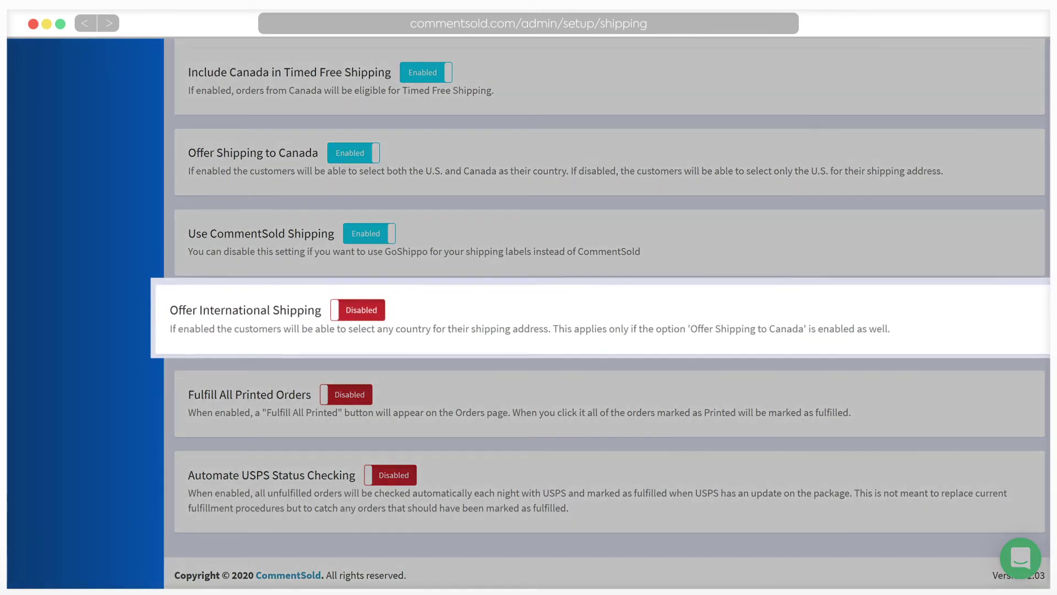
Enable Offer International Shipping, Fulfill All Printed Orders and Automate USPS Status Checking.
{"action": "left_click", "coordinate": [370, 310]}
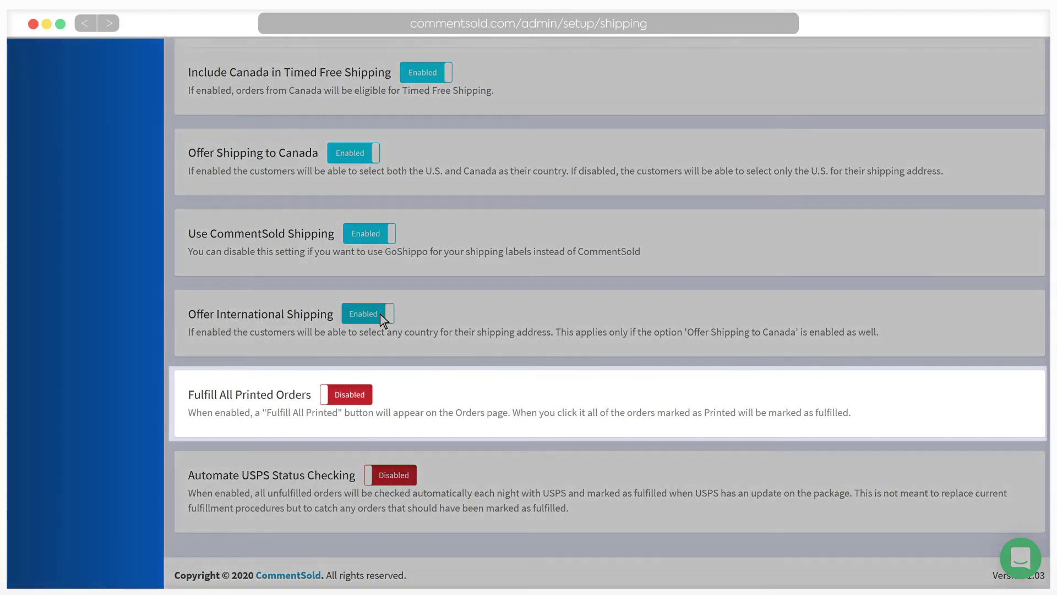
{"action": "left_click", "coordinate": [345, 391]}
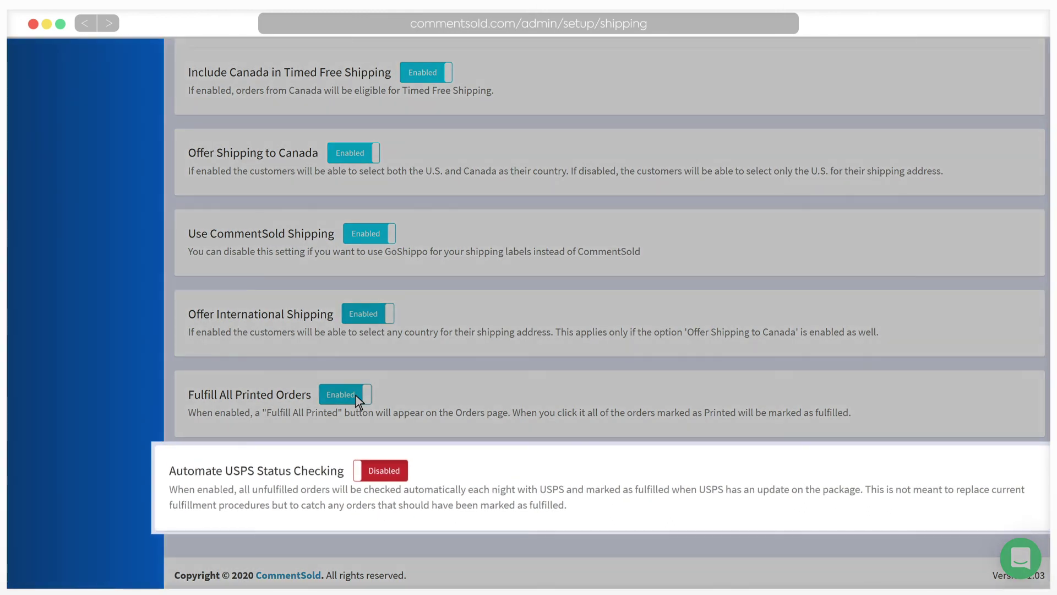
{"action": "left_click", "coordinate": [398, 472]}
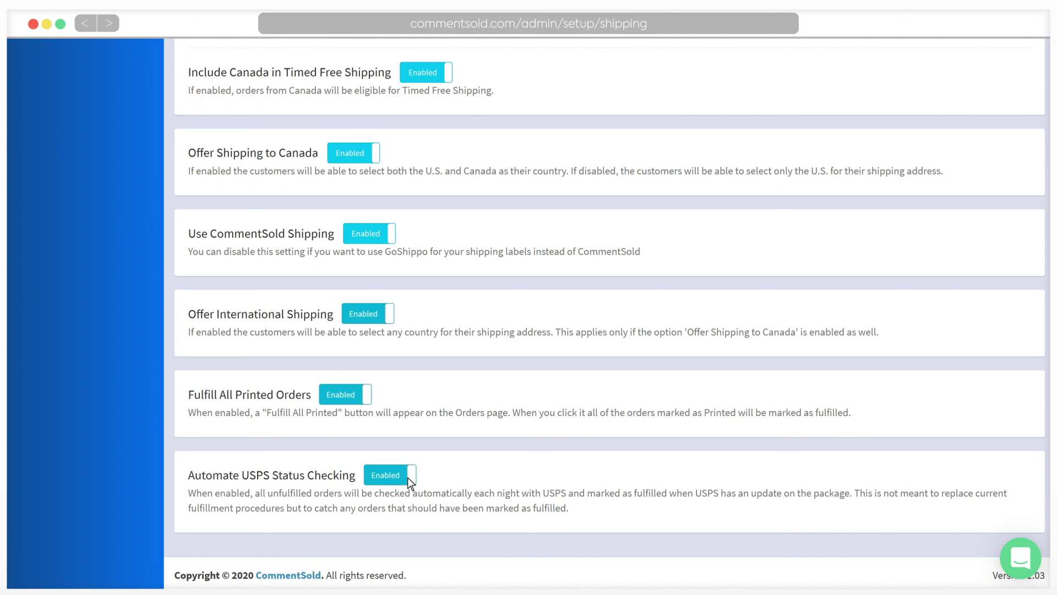
{"action": "scroll", "coordinate": [407, 476], "scroll_direction": "up", "scroll_amount": 20}
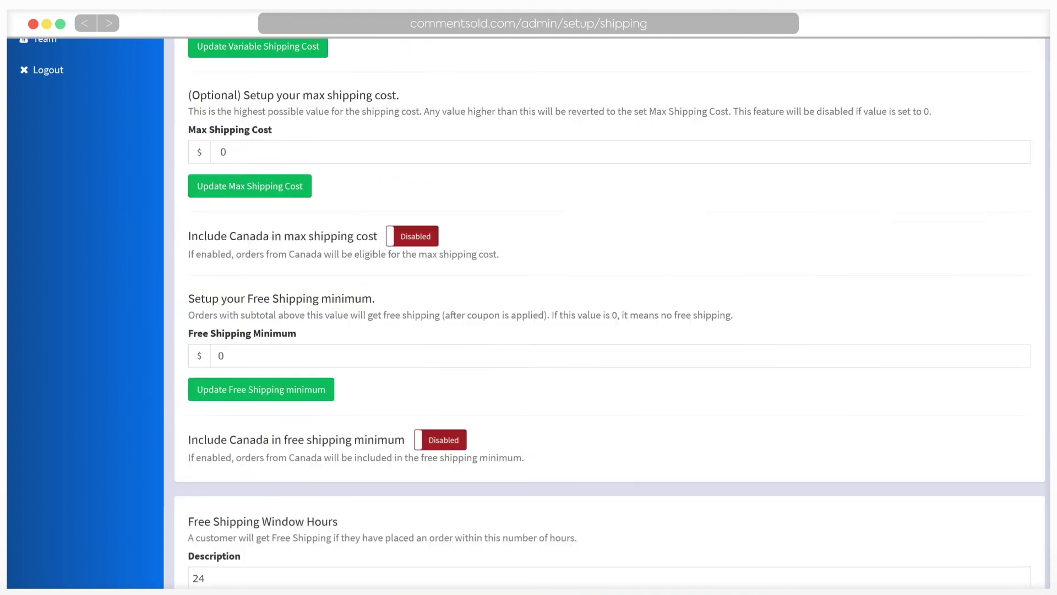
On the Shipping Labels page, try the Dymo theme, then save Side by side instead.
{"action": "scroll", "coordinate": [610, 315], "scroll_direction": "up", "scroll_amount": 10}
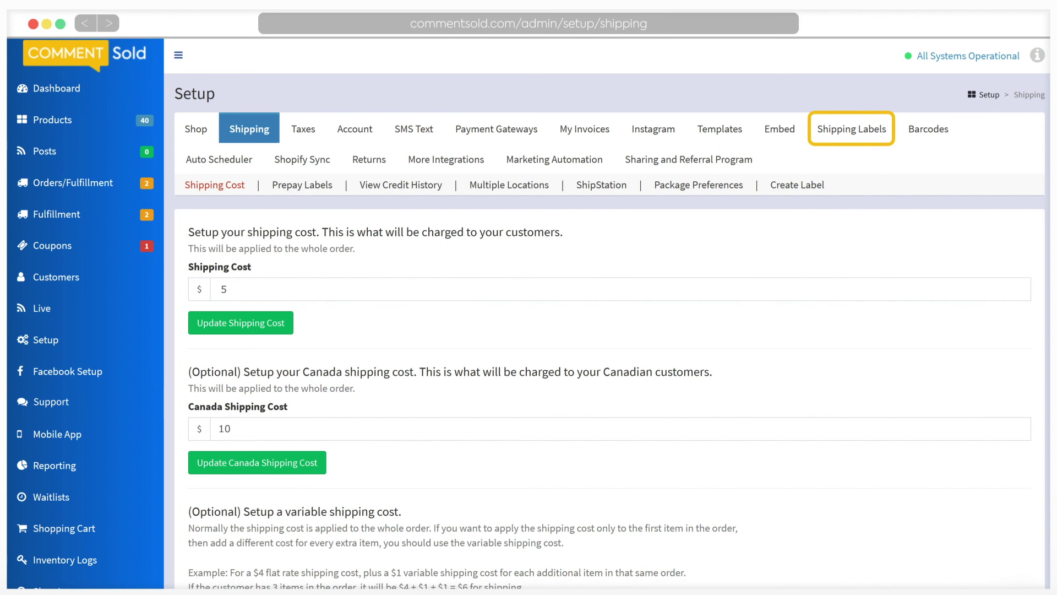
{"action": "left_click", "coordinate": [861, 133]}
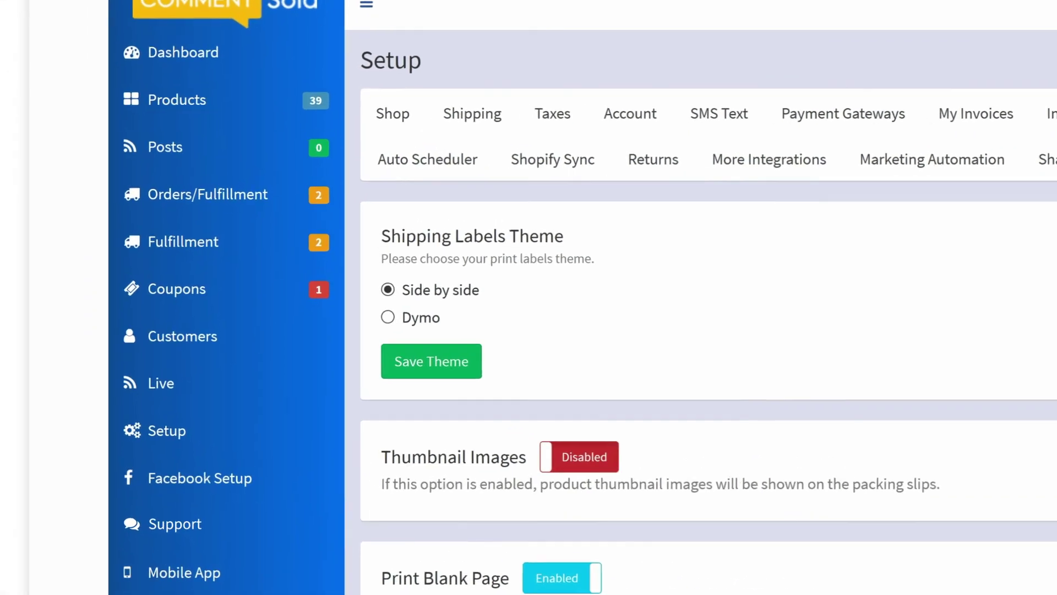
{"action": "left_click", "coordinate": [425, 320]}
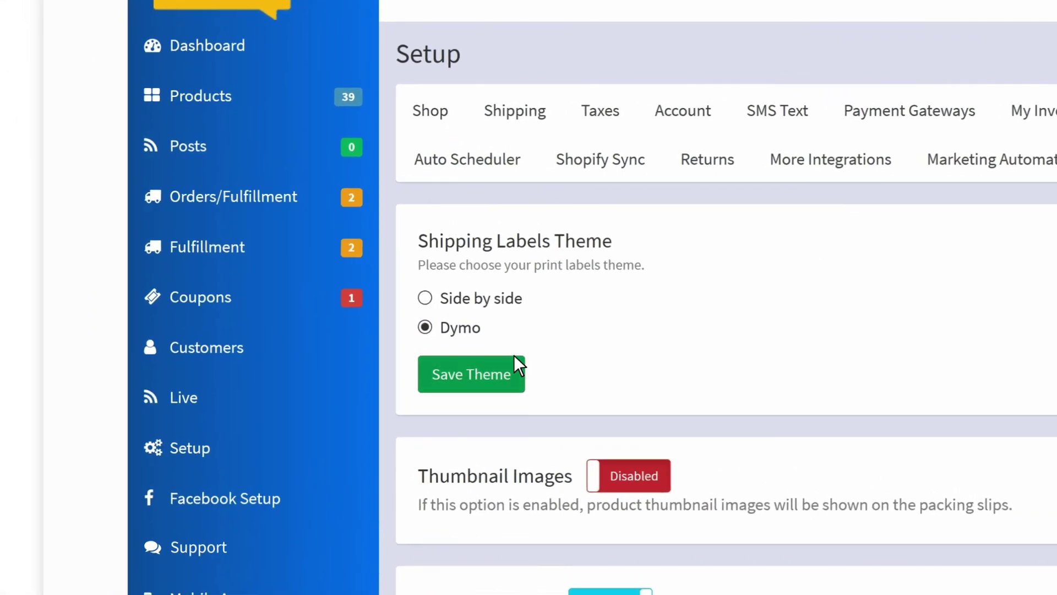
{"action": "left_click", "coordinate": [515, 357]}
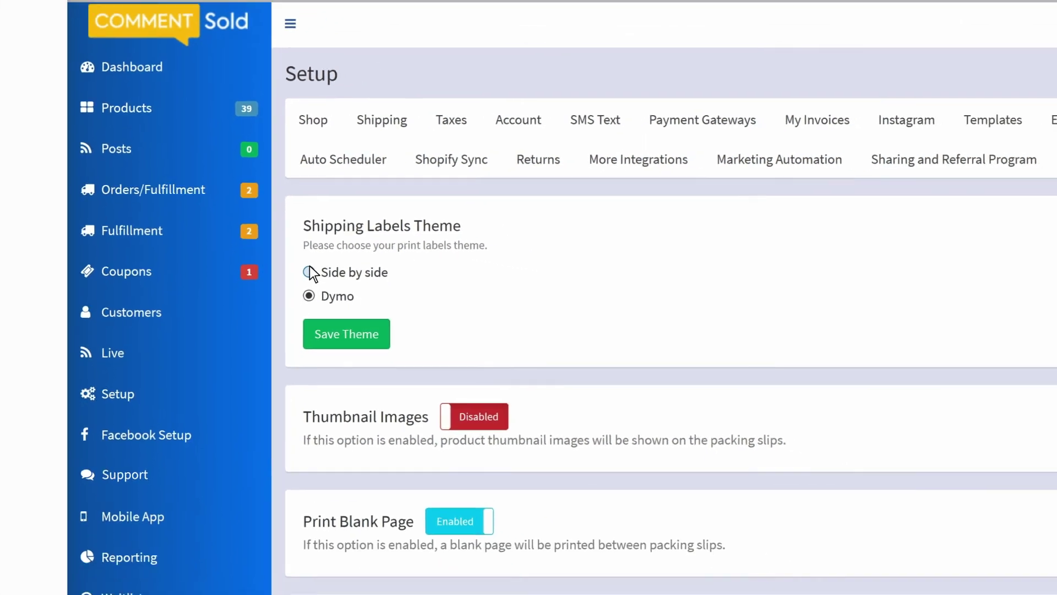
{"action": "left_click", "coordinate": [426, 298]}
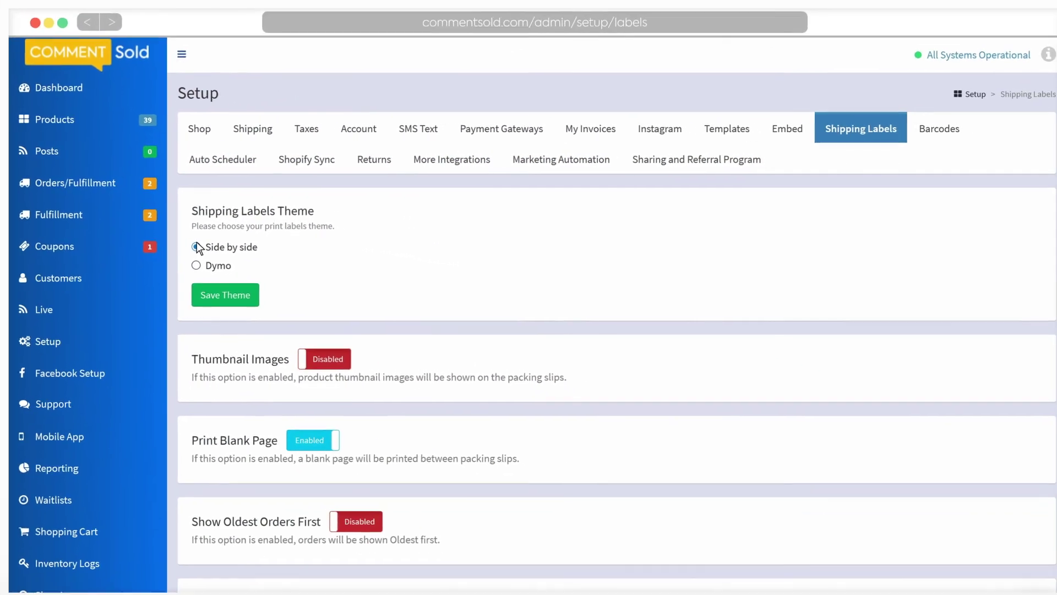
{"action": "left_click", "coordinate": [193, 286]}
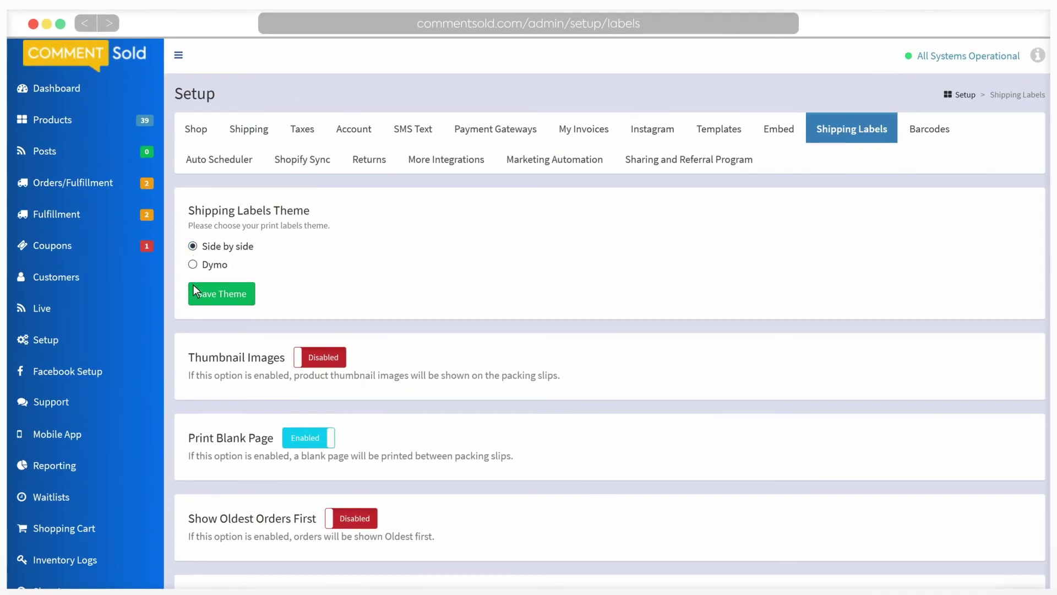